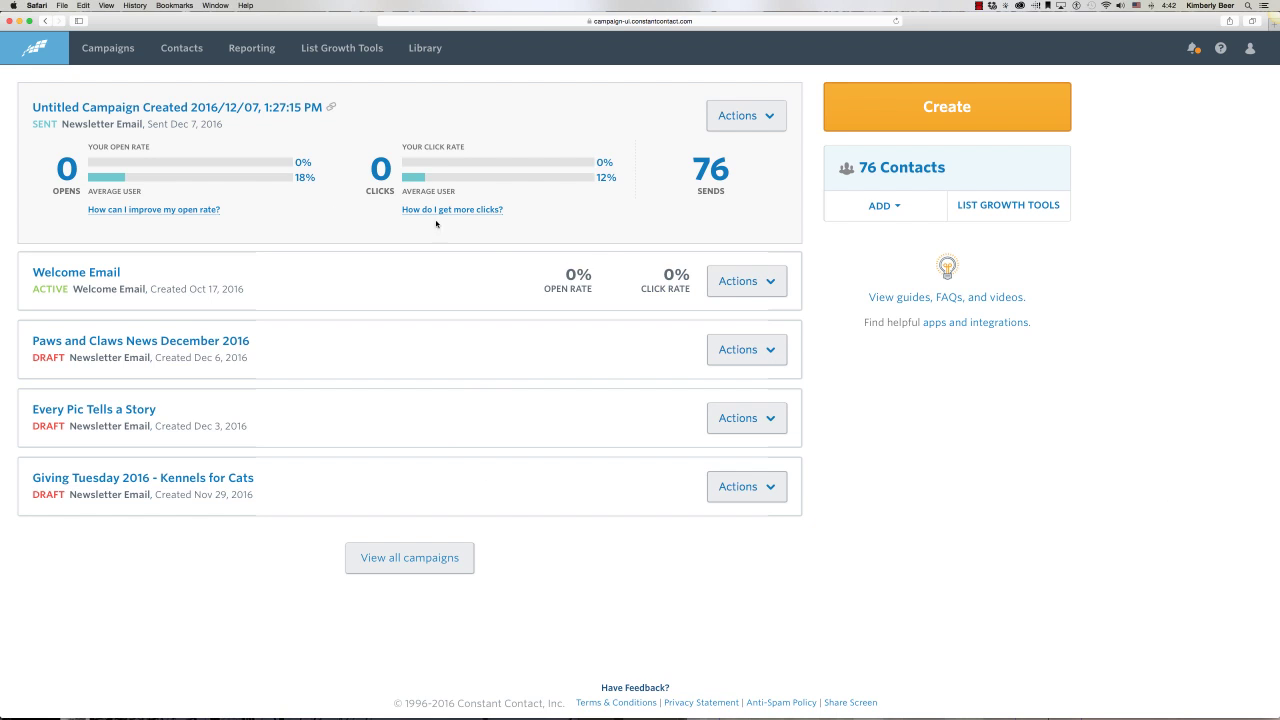
Step: Open the Welcome Email campaign for editing and accept setting it to inactive
{"action": "left_click", "coordinate": [101, 49]}
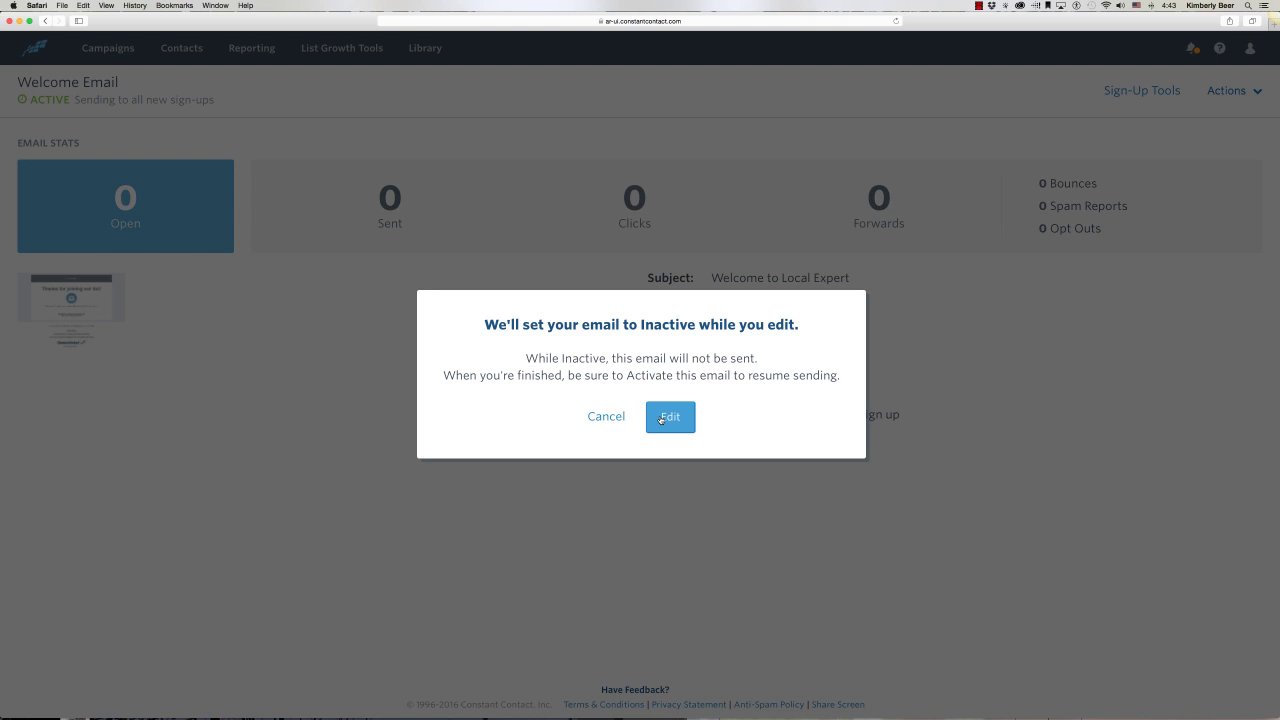
{"action": "left_click", "coordinate": [660, 420]}
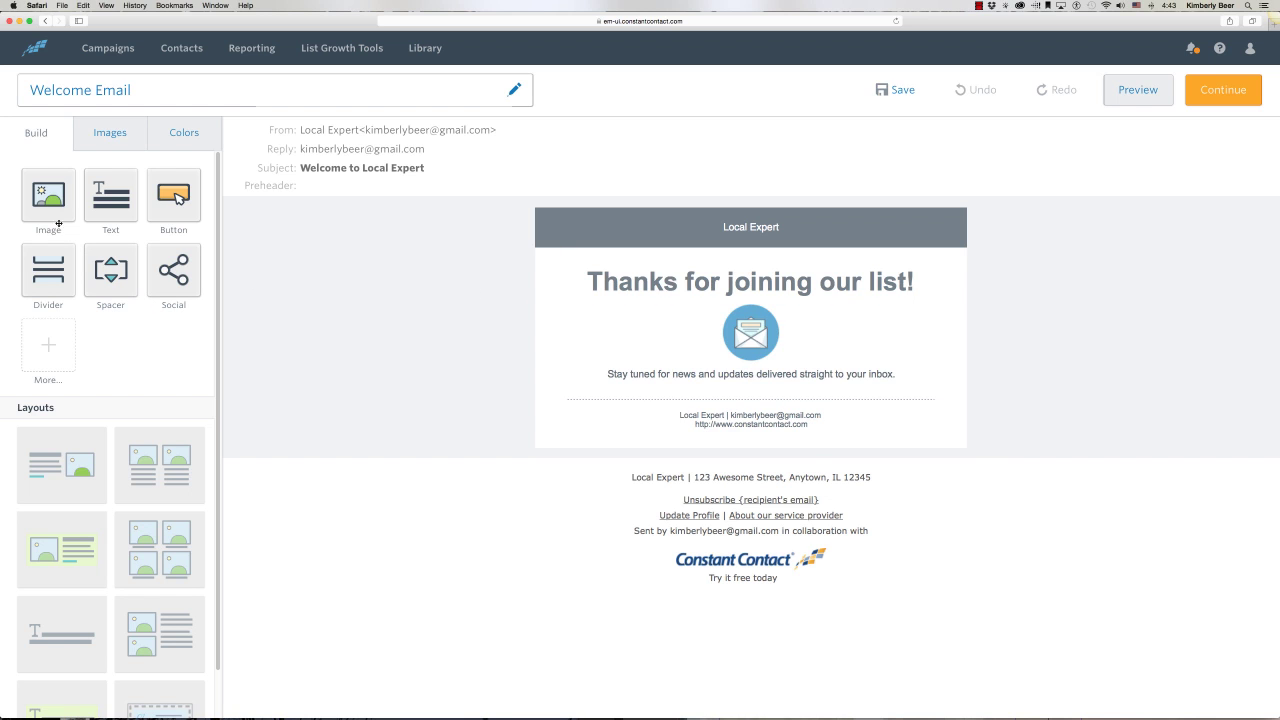
Step: Add an image block above the Local Expert header band and fill it with the KC Pet Project logo from the image library
{"action": "left_click_drag", "start_coordinate": [42, 196], "coordinate": [740, 205]}
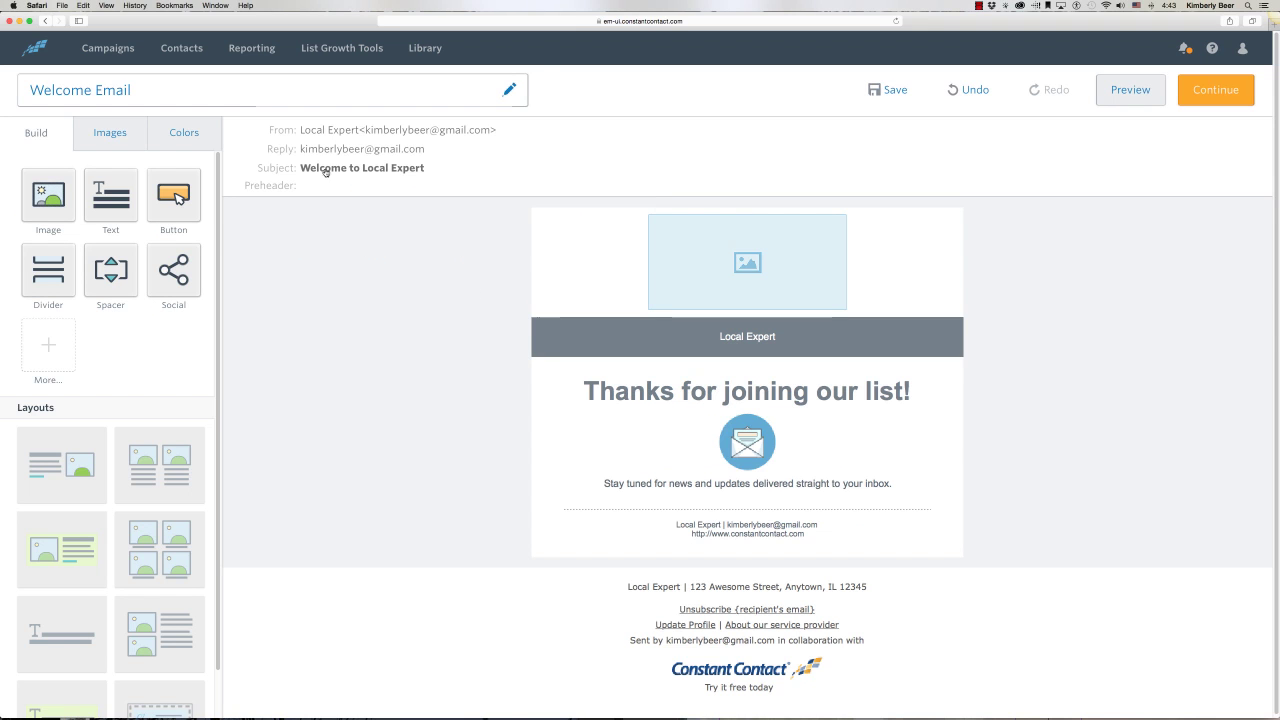
{"action": "left_click", "coordinate": [118, 135]}
{"action": "scroll", "coordinate": [124, 512], "scroll_direction": "down", "scroll_amount": 5}
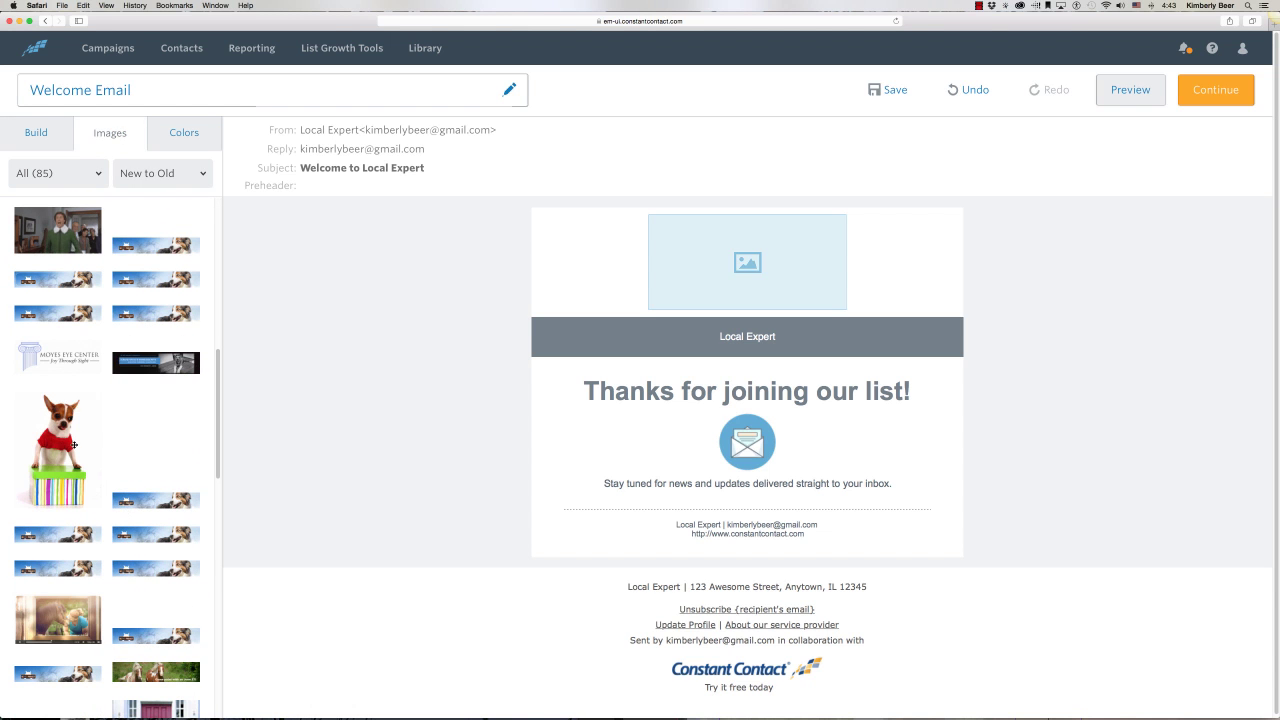
{"action": "scroll", "coordinate": [124, 512], "scroll_direction": "down", "scroll_amount": 5}
{"action": "left_click_drag", "start_coordinate": [151, 572], "coordinate": [700, 262]}
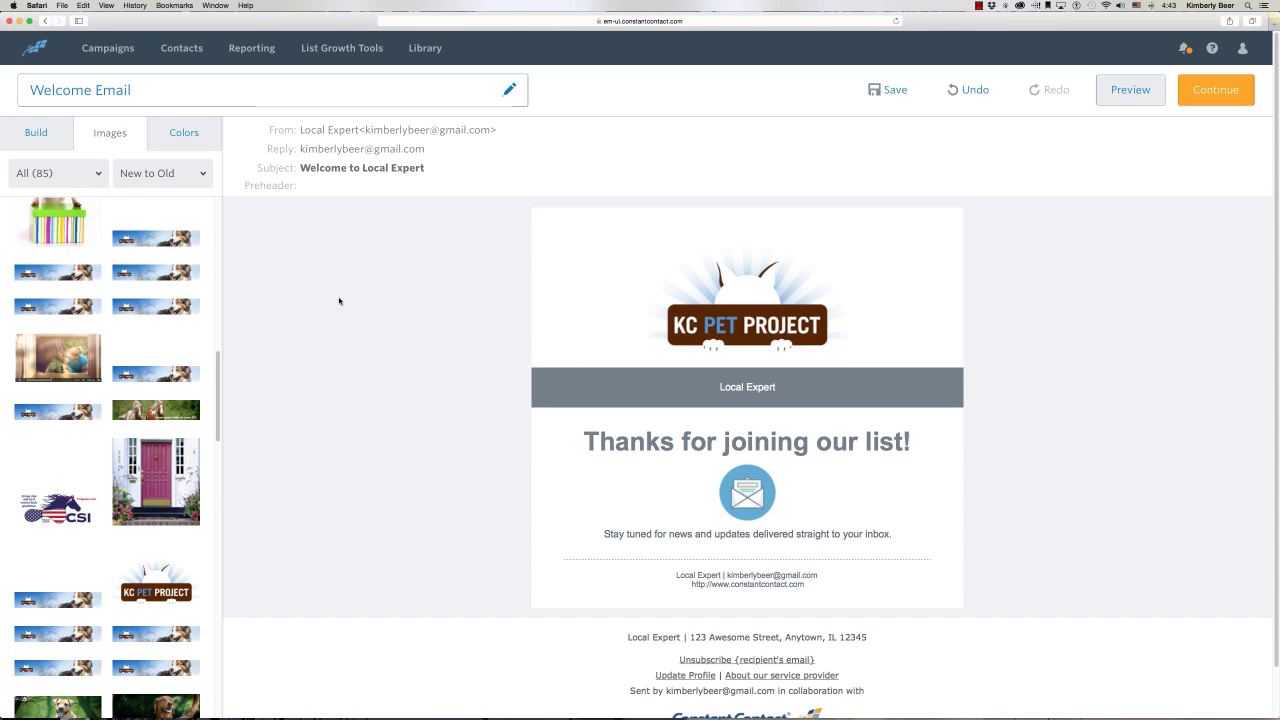
Step: Replace the header band text with "Kansas City Pet Project"
{"action": "triple_click", "coordinate": [737, 390]}
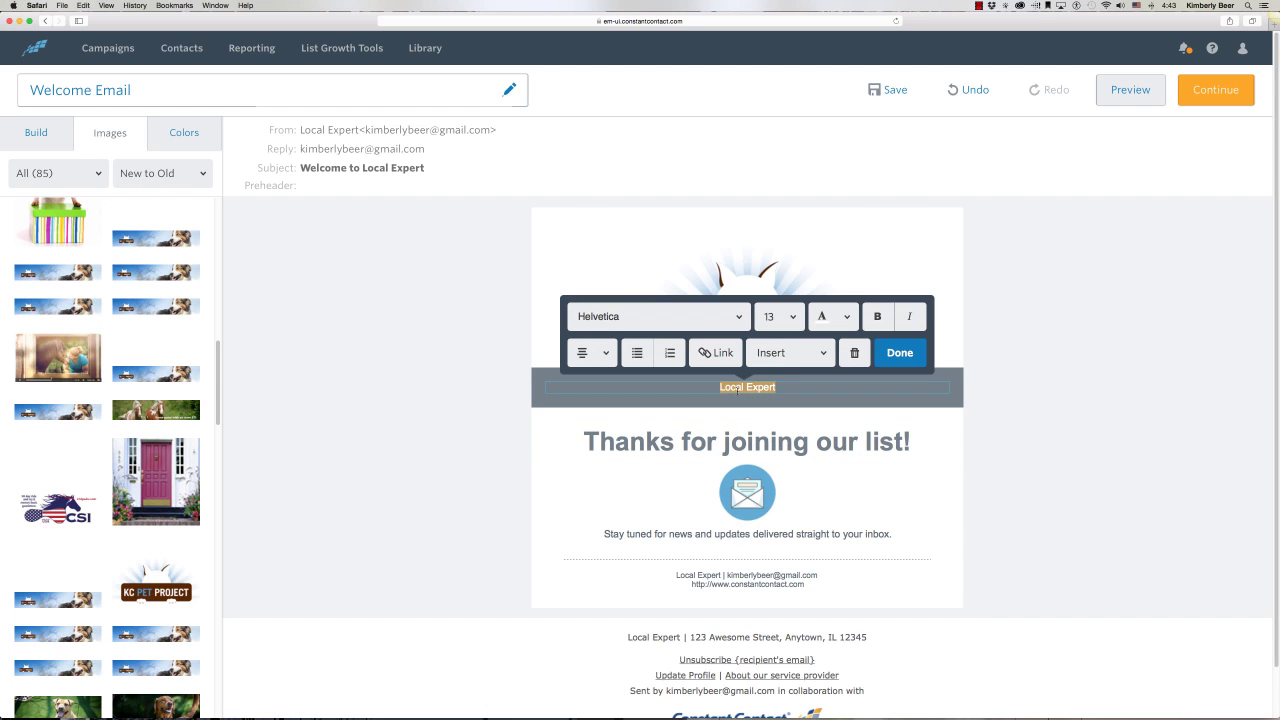
{"action": "type", "text": "Kansas City Pet Project"}
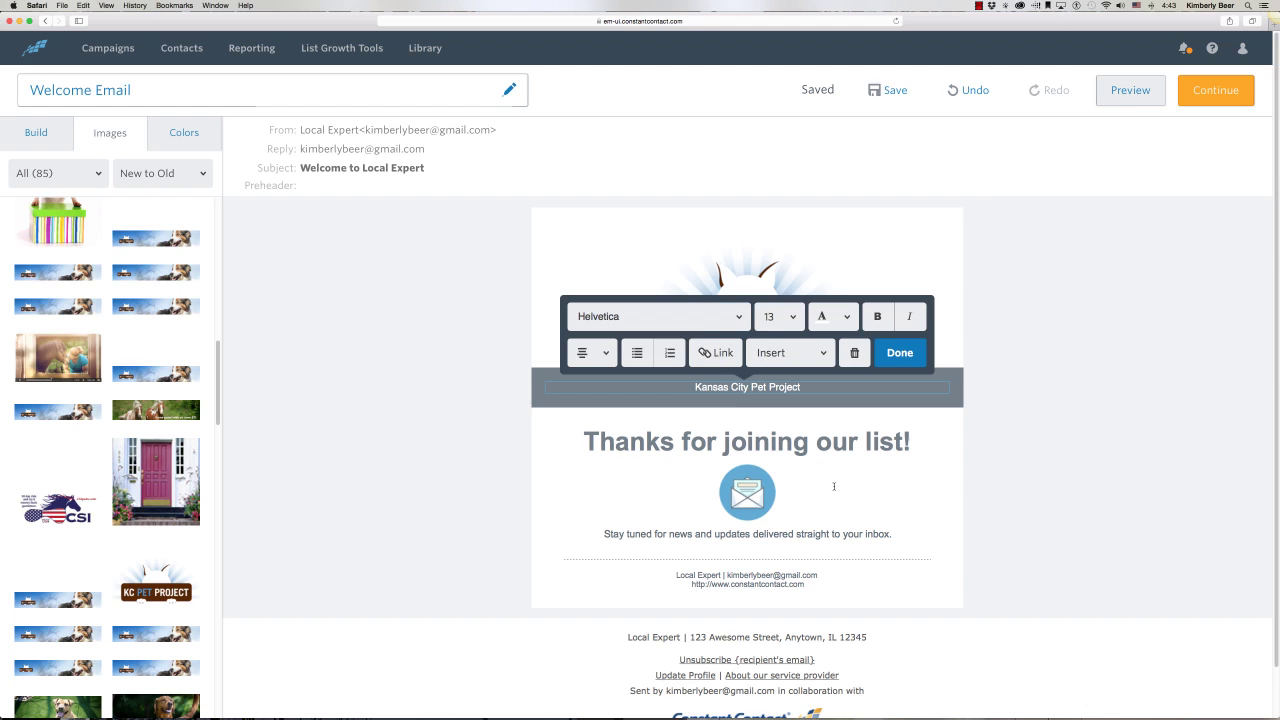
{"action": "left_click", "coordinate": [898, 353]}
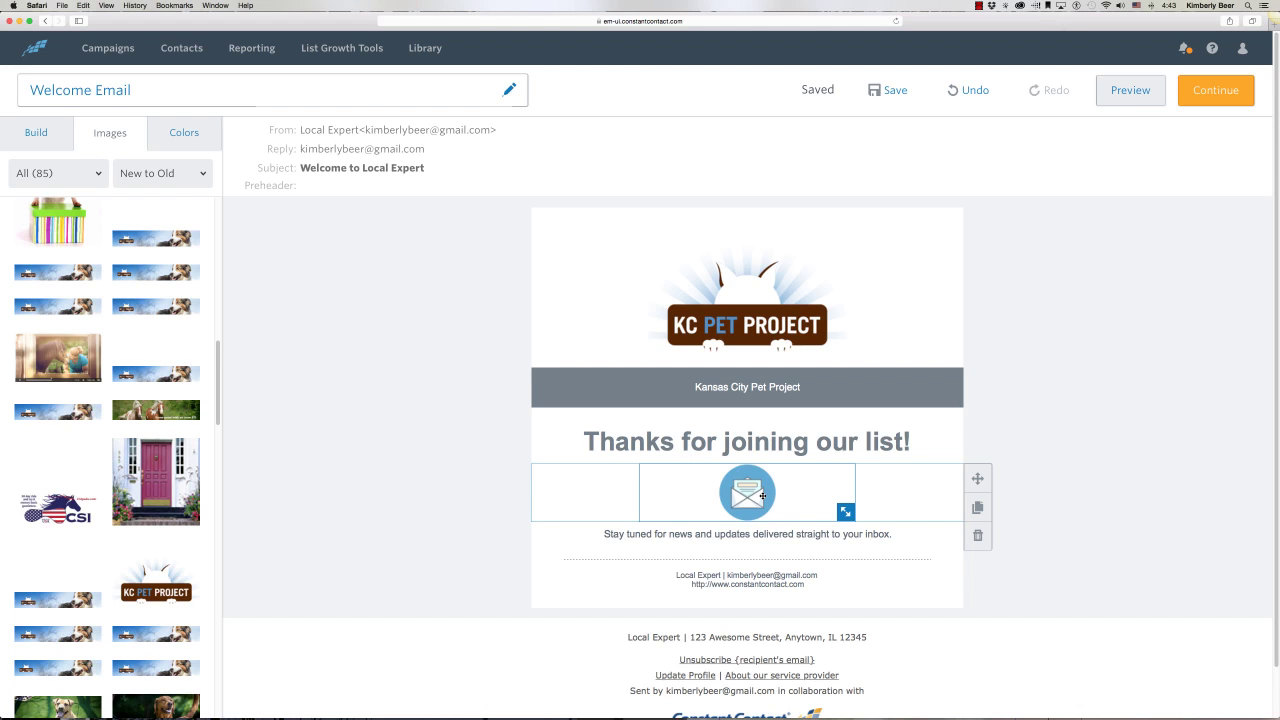
Step: Append "We will send you two emails per month with great information or specials!" to the "Stay tuned" paragraph
{"action": "left_click", "coordinate": [615, 535]}
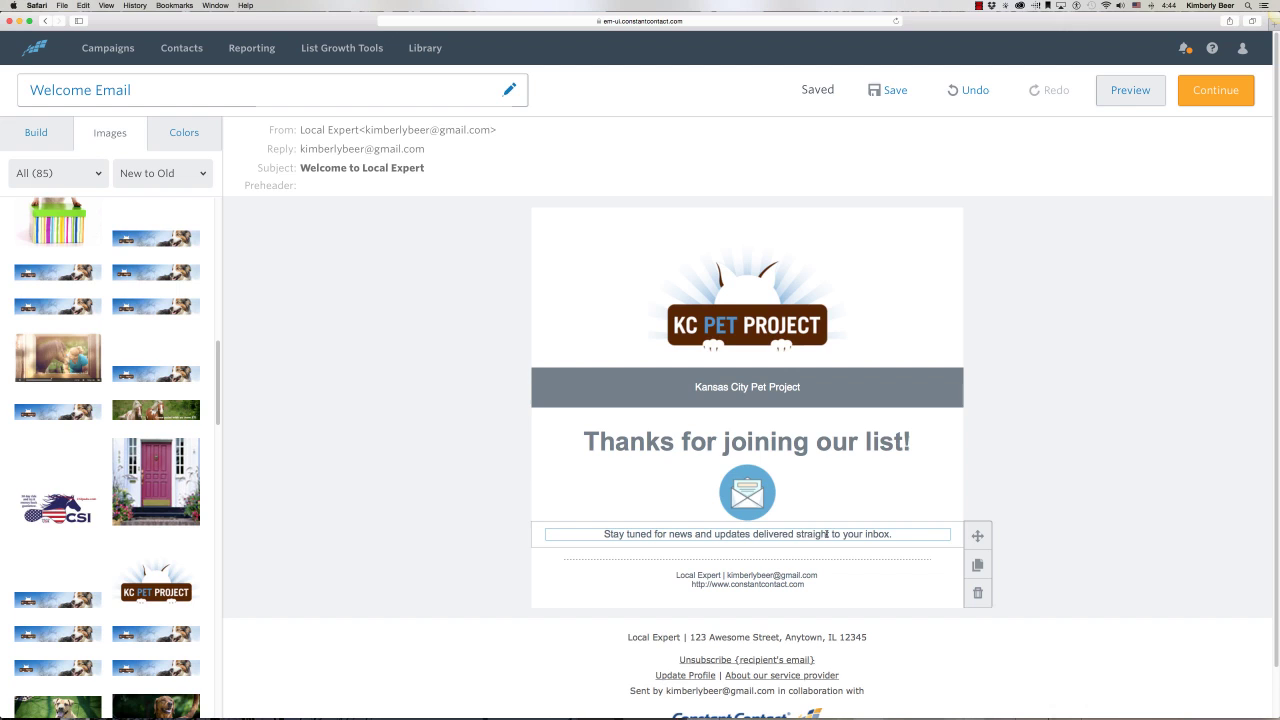
{"action": "triple_click", "coordinate": [826, 535]}
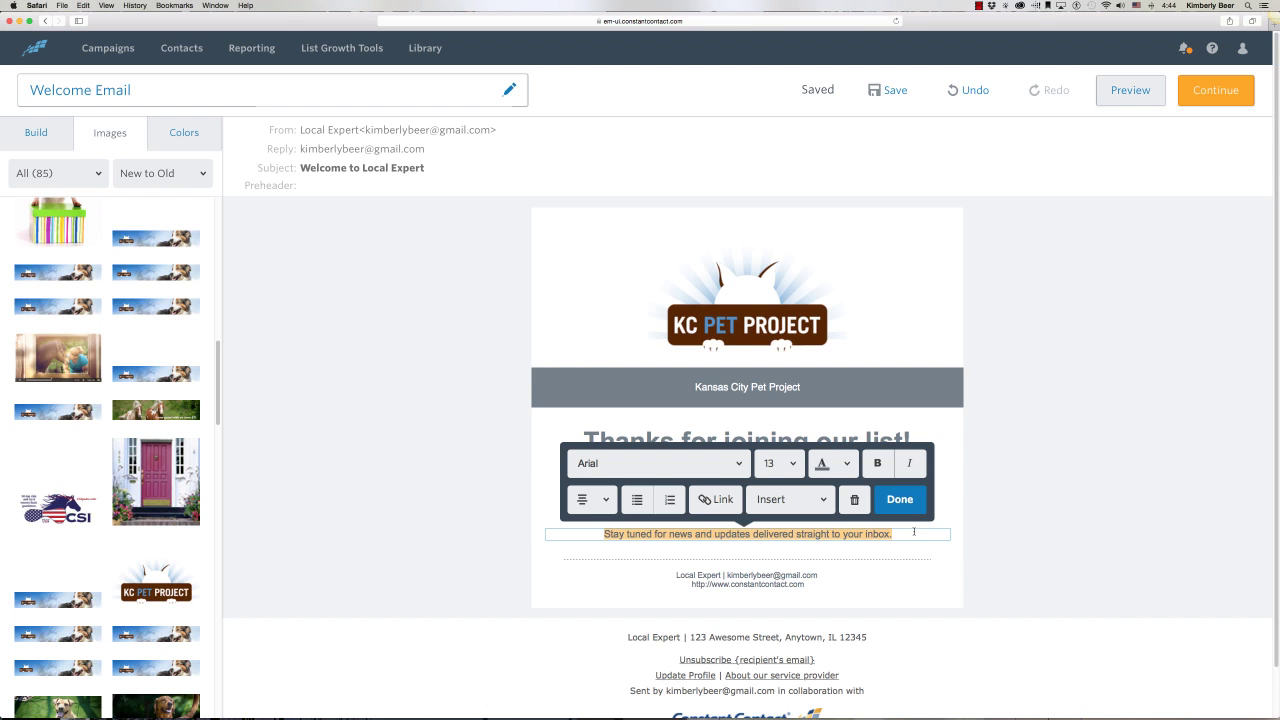
{"action": "left_click", "coordinate": [904, 536]}
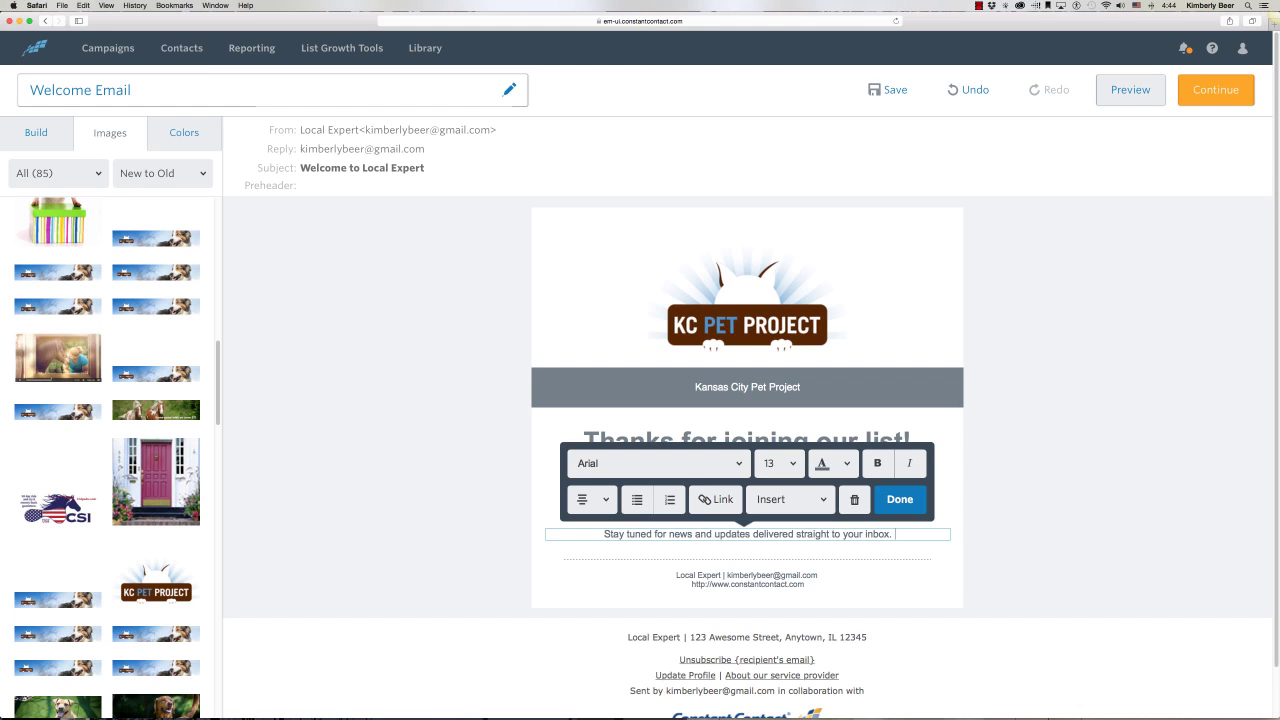
{"action": "type", "text": "We will send"}
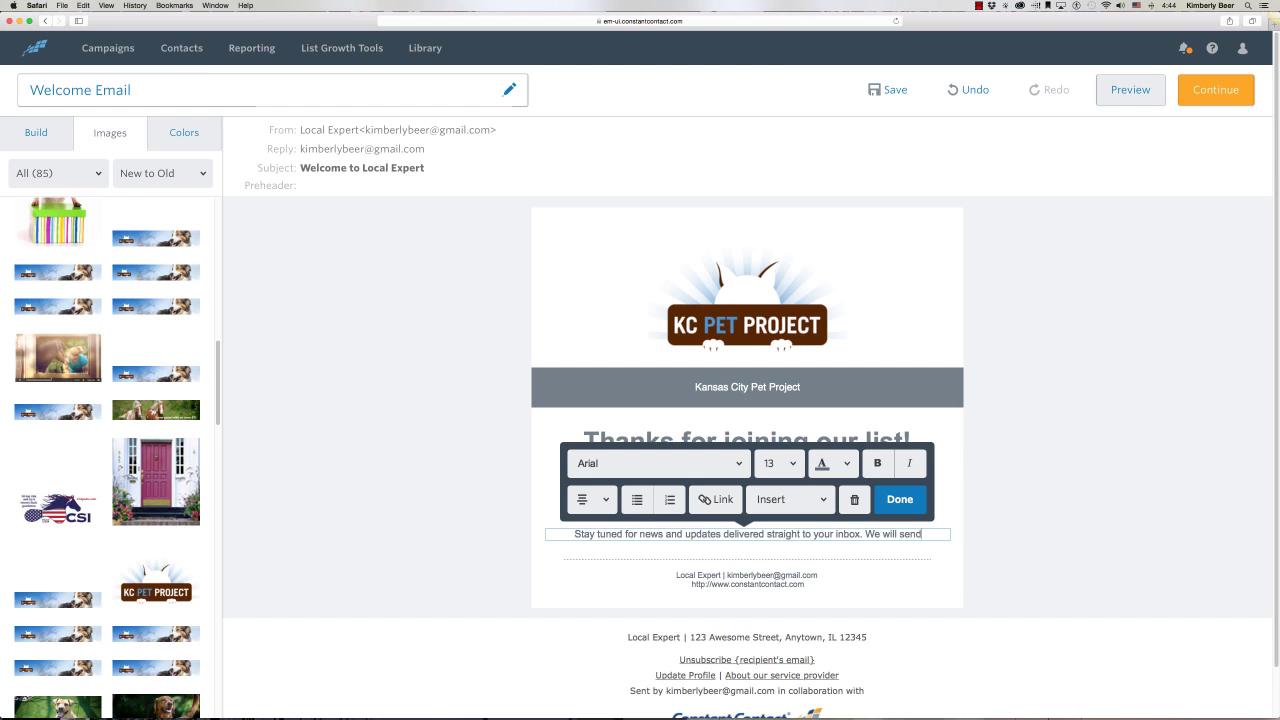
{"action": "type", "text": " you"}
{"action": "type", "text": " t"}
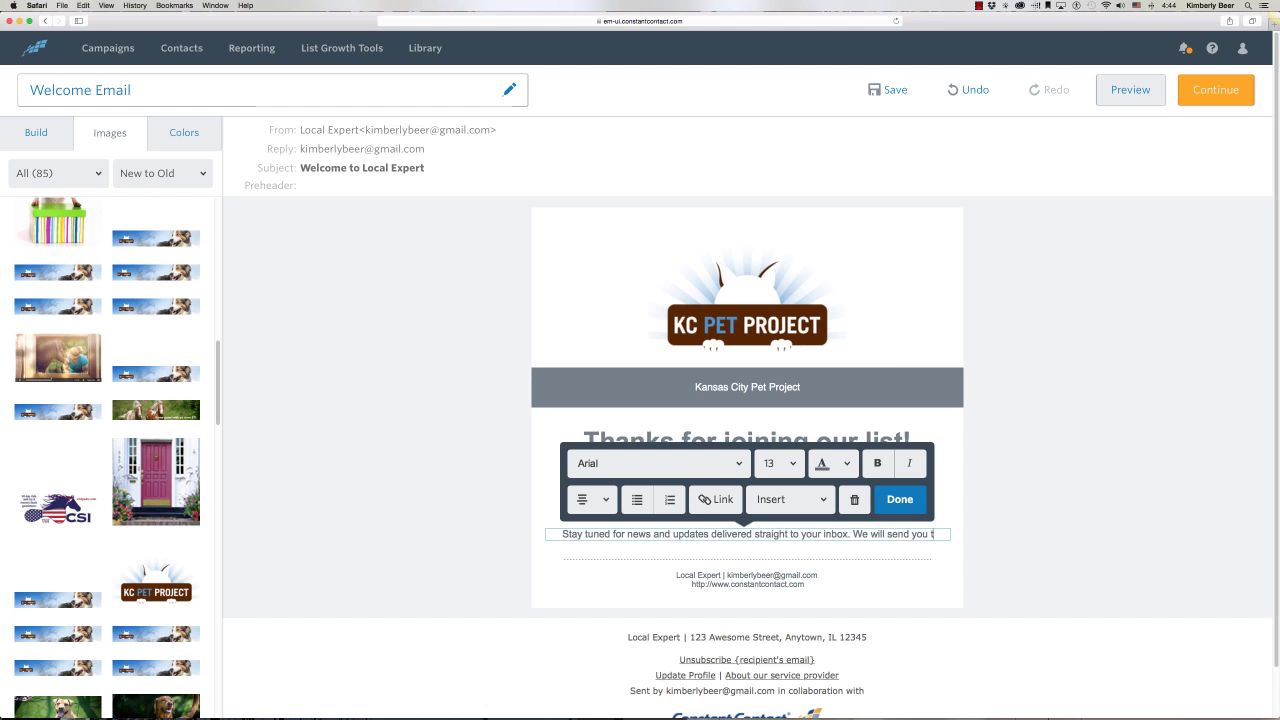
{"action": "type", "text": "wo emails per m"}
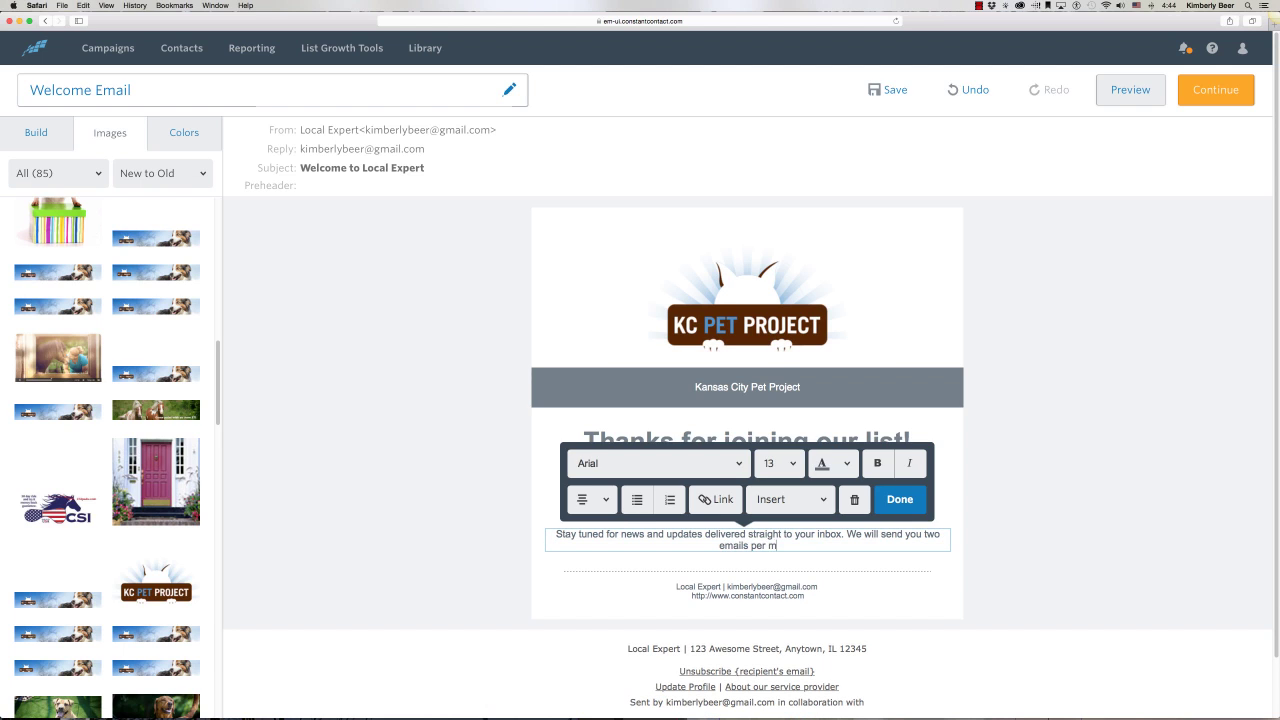
{"action": "type", "text": "onth with great"}
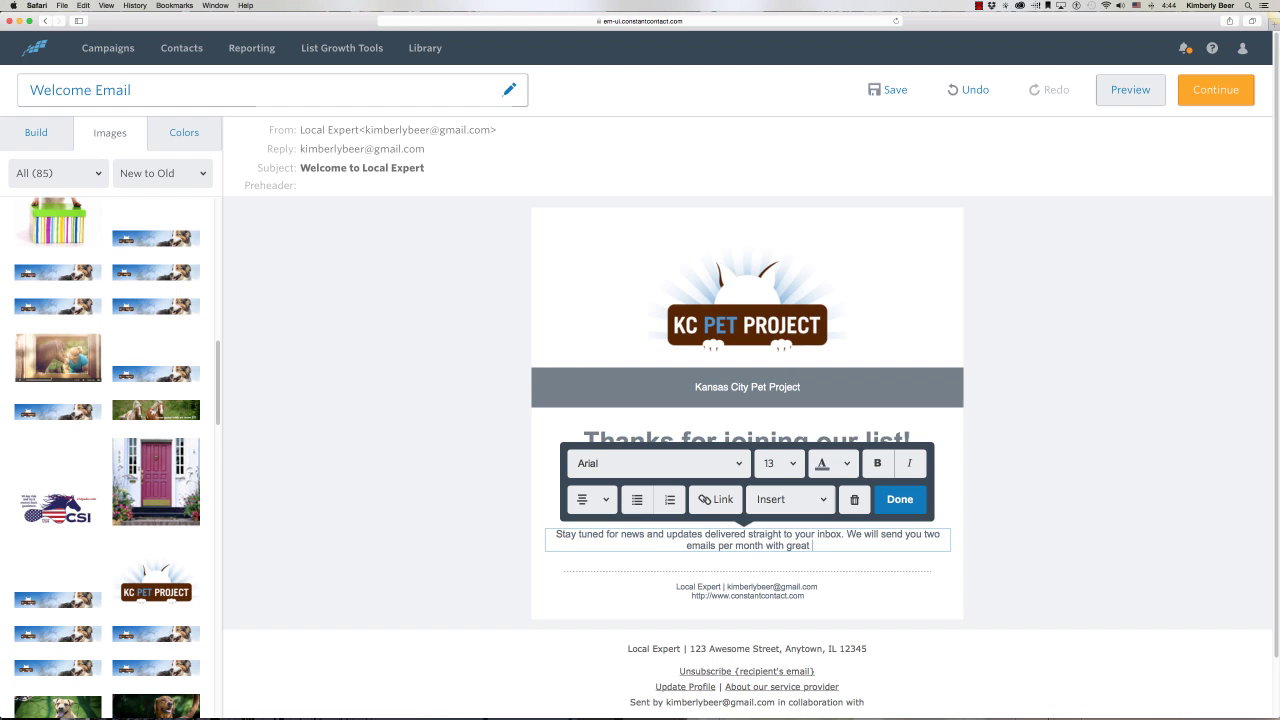
{"action": "type", "text": " information or specials!"}
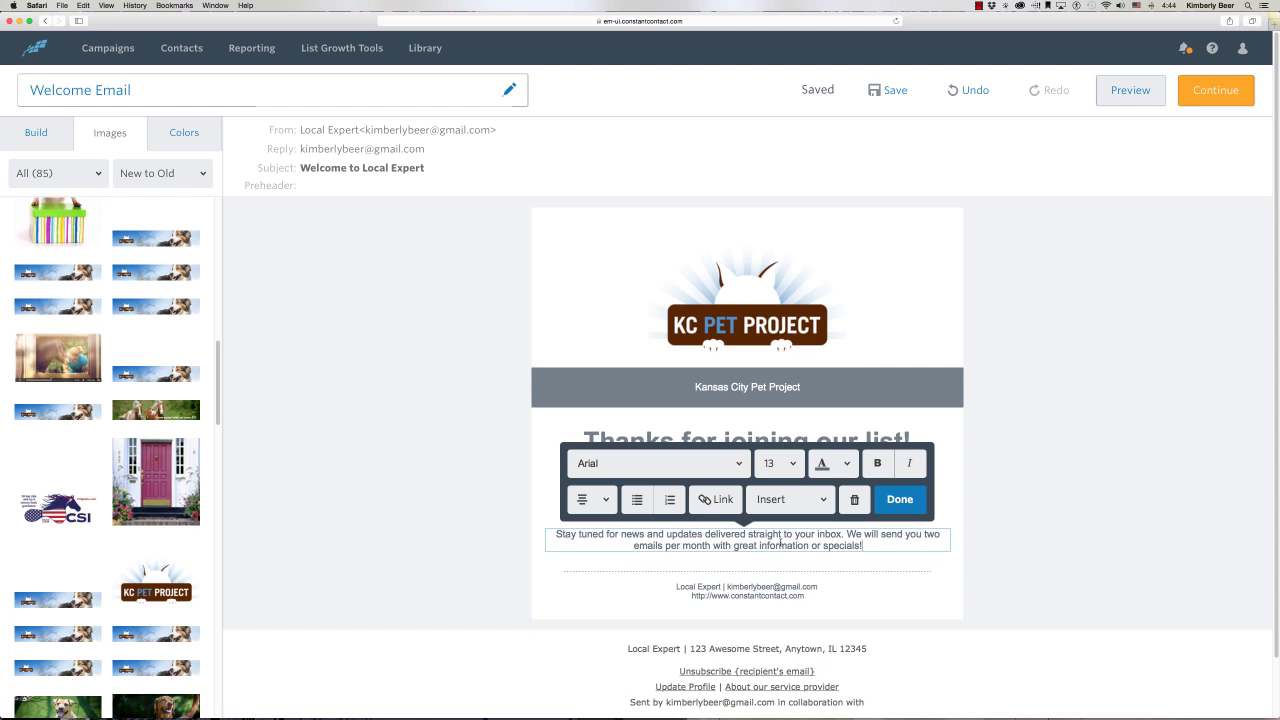
{"action": "left_click", "coordinate": [895, 499]}
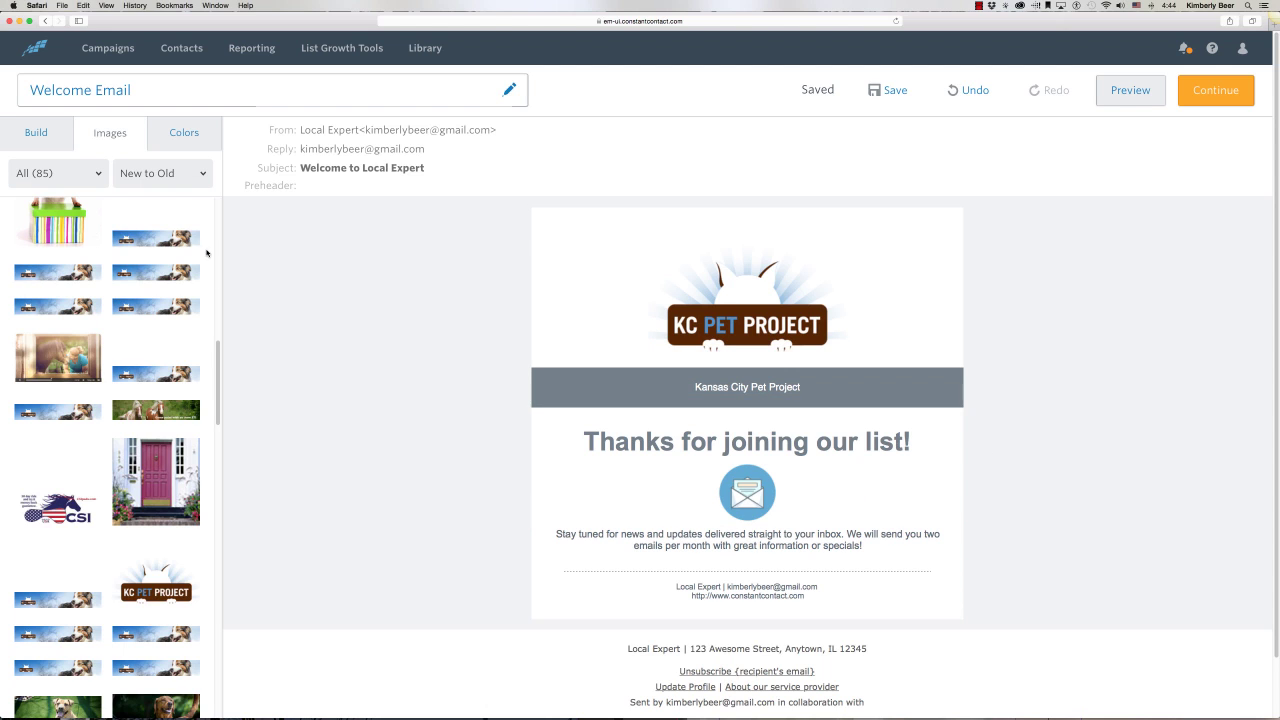
Step: Set the Buttons & Dividers and Headlines colors to the recently used logo blue, and save the email
{"action": "left_click", "coordinate": [178, 135]}
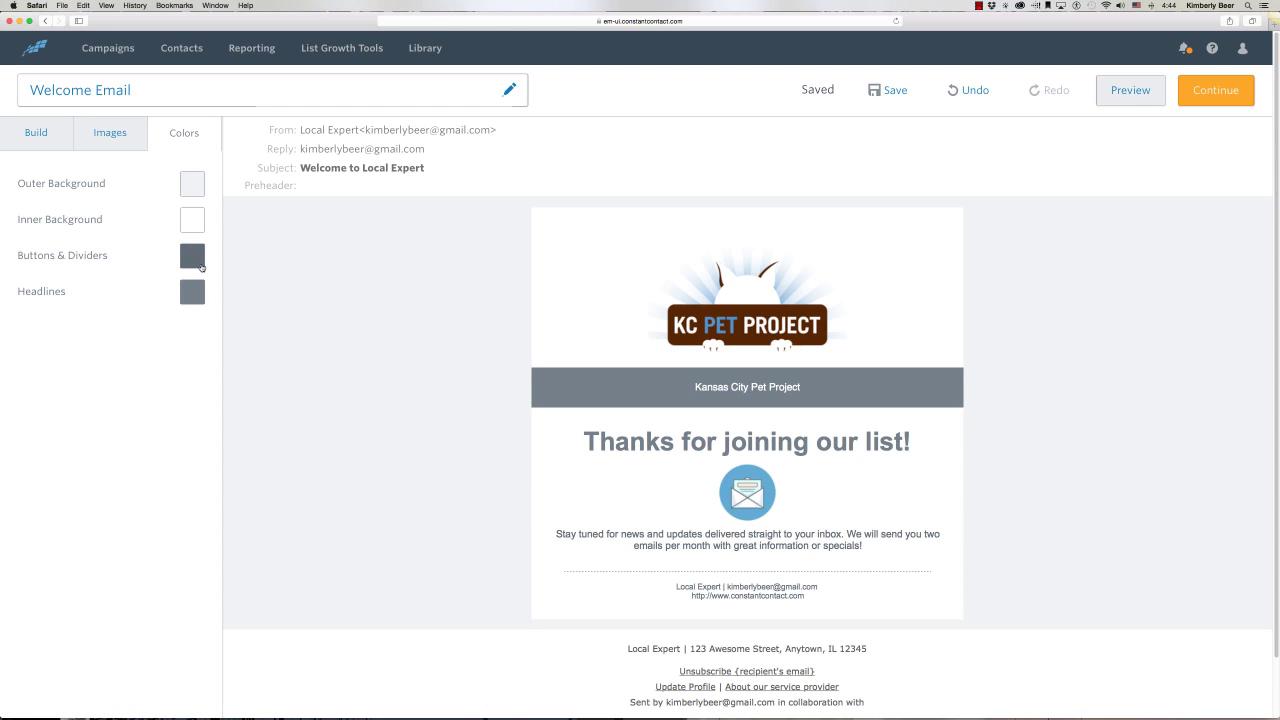
{"action": "left_click", "coordinate": [199, 265]}
{"action": "left_click", "coordinate": [40, 367]}
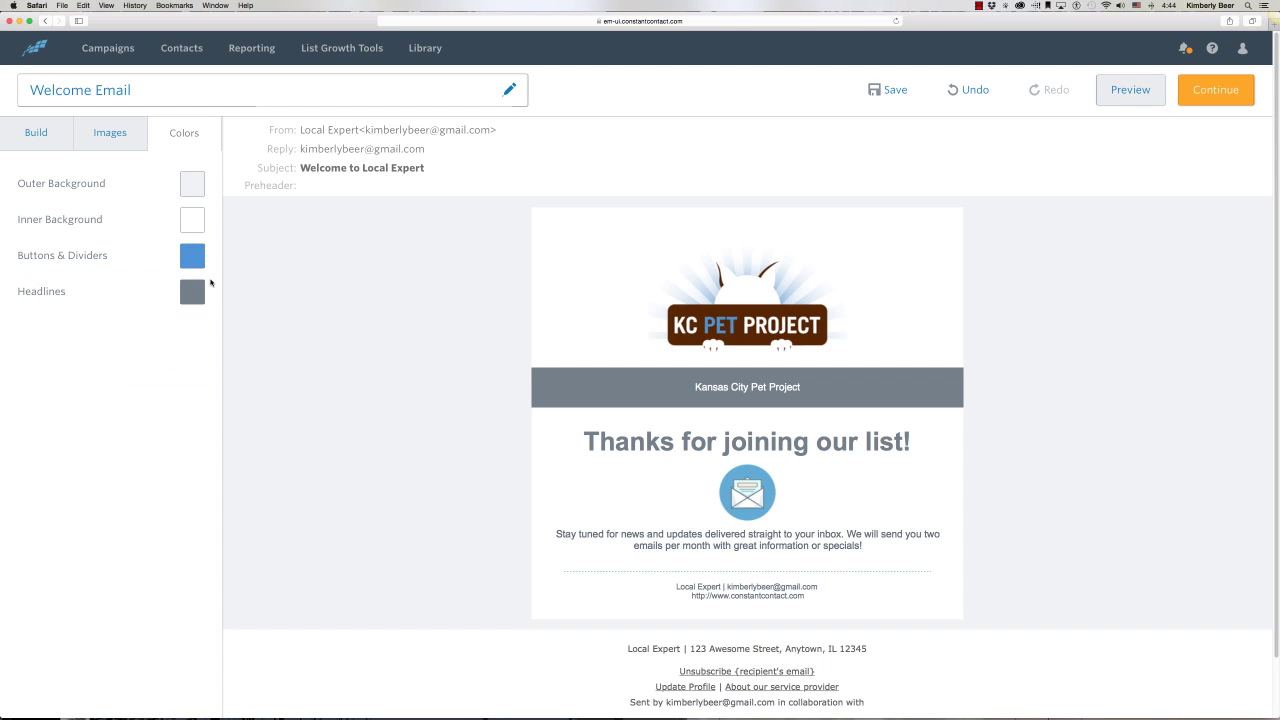
{"action": "left_click", "coordinate": [185, 297]}
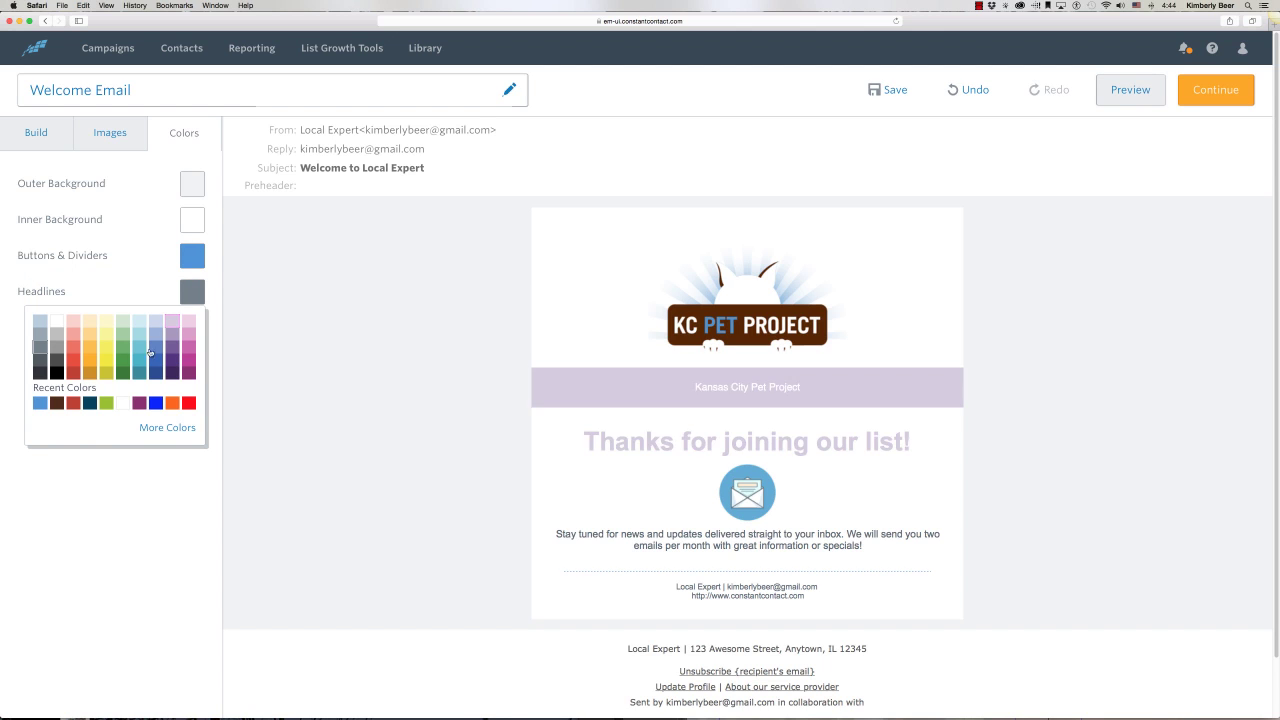
{"action": "left_click", "coordinate": [39, 404]}
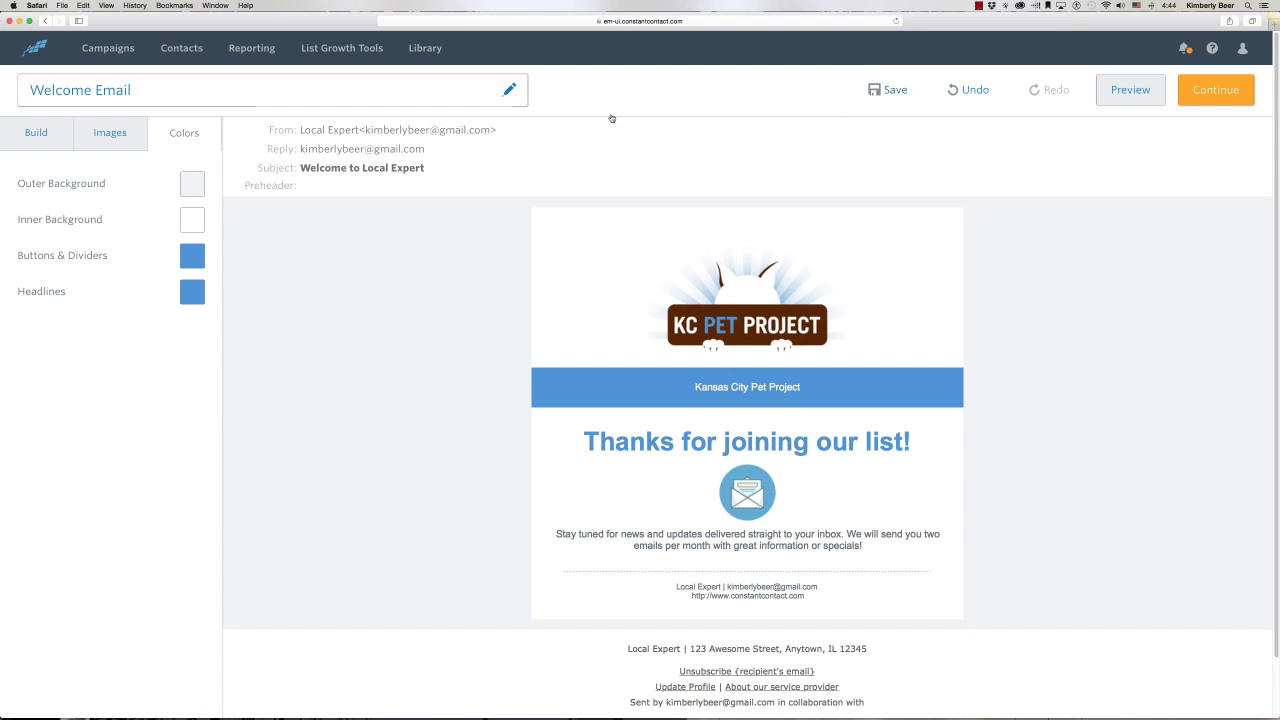
{"action": "left_click", "coordinate": [893, 92]}
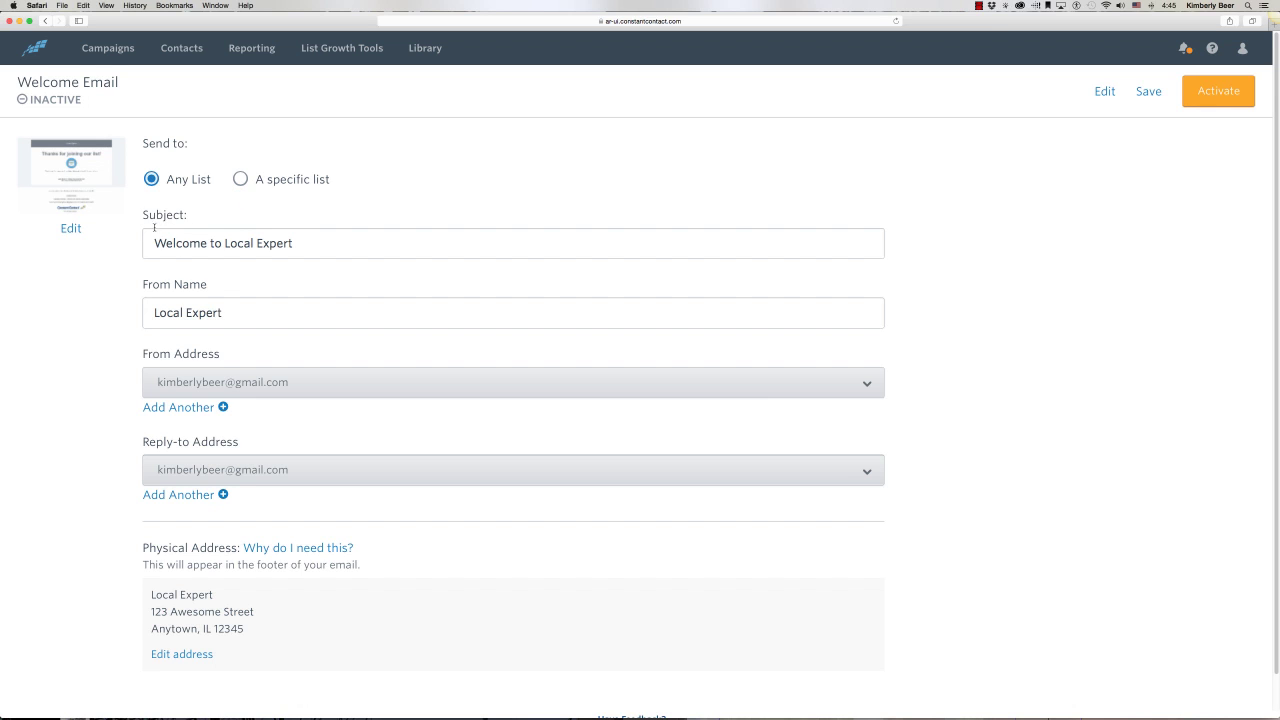
Step: Change the email's subject to "Welcome to the Kansas City Pet Project"
{"action": "triple_click", "coordinate": [259, 243]}
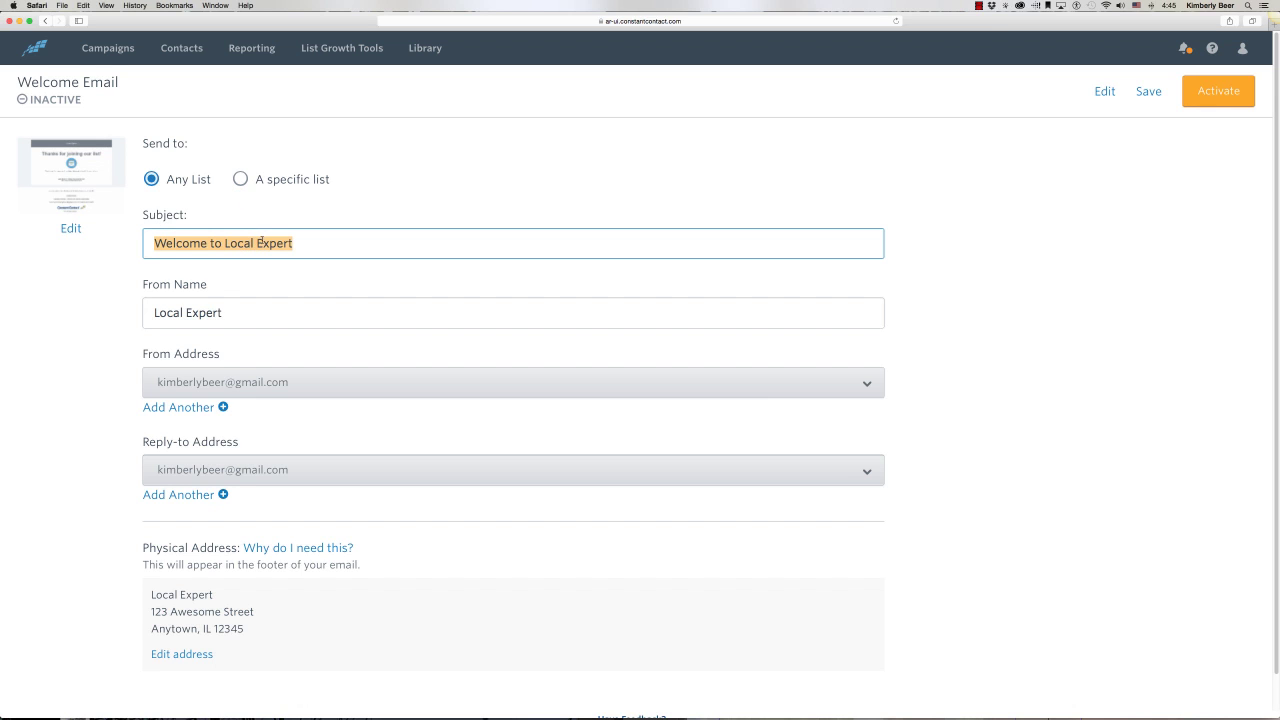
{"action": "type", "text": "Welcome to "}
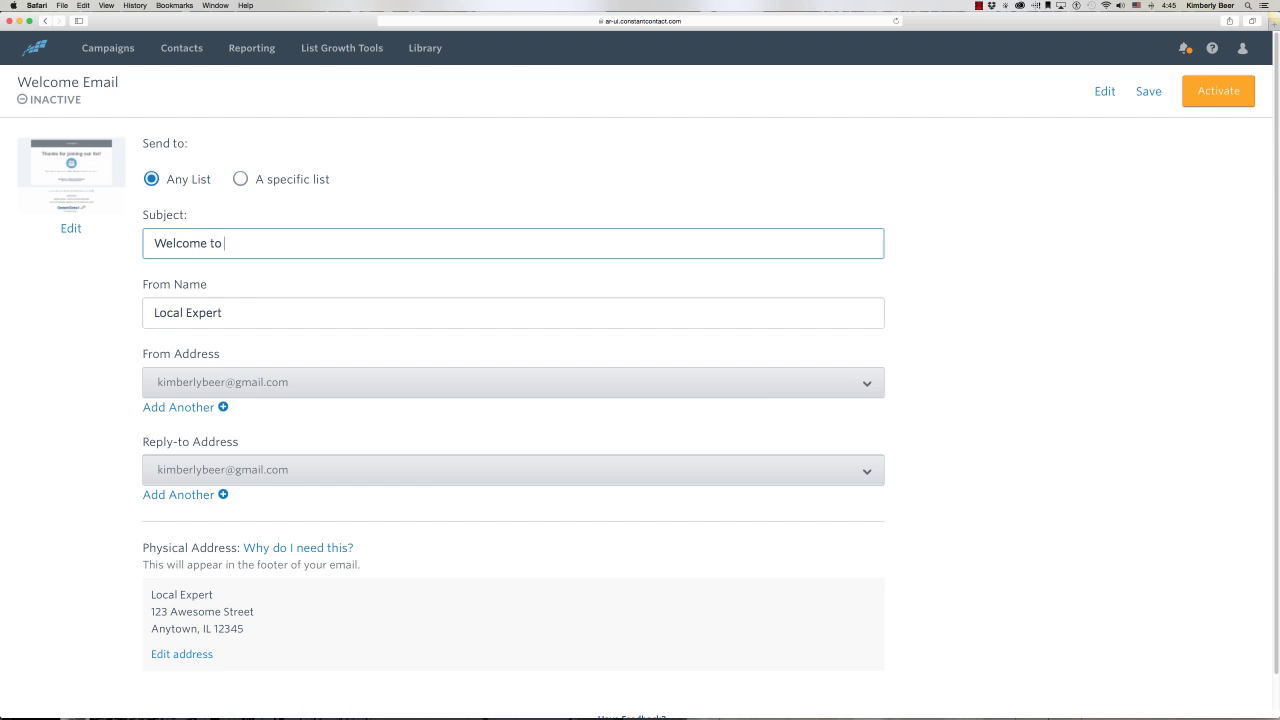
{"action": "type", "text": "the Kansas City Pet Project"}
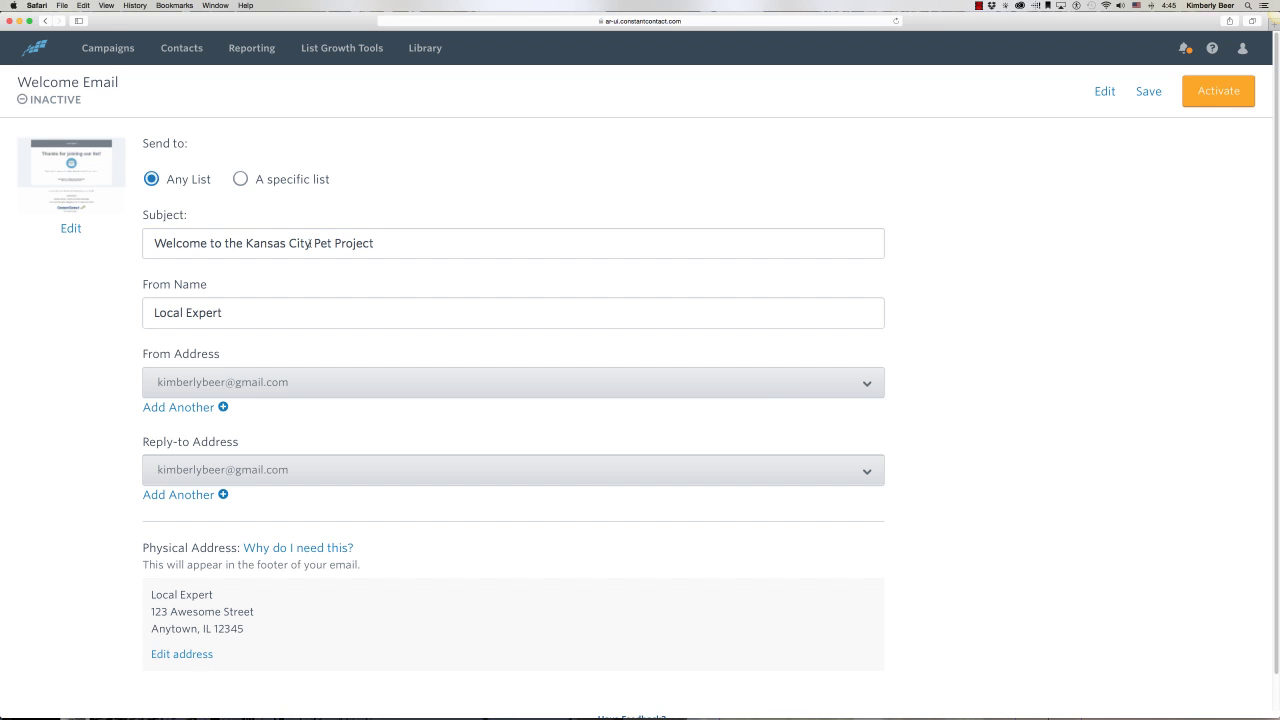
Step: Set the From Name to the sender's first name followed by "from Kansas City Pet Project", and activate the email
{"action": "left_click_drag", "start_coordinate": [235, 312], "coordinate": [113, 313]}
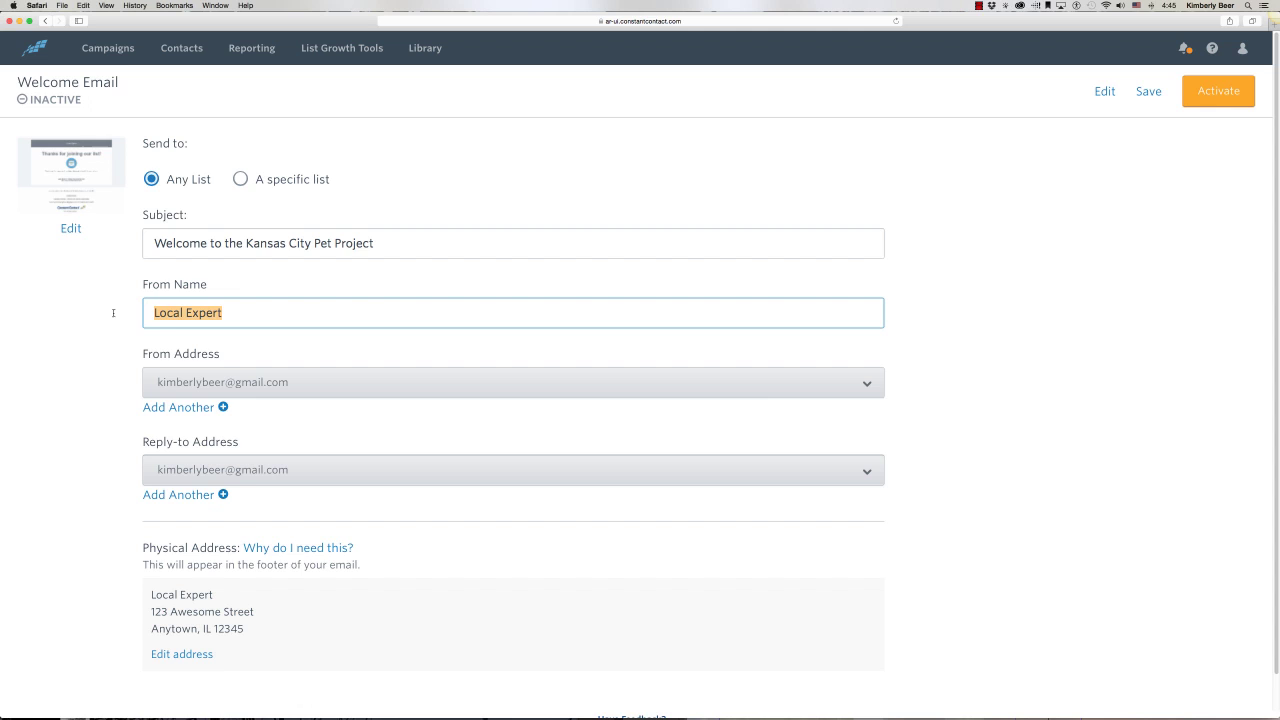
{"action": "type", "text": "Kim from"}
{"action": "type", "text": "Kansas City "}
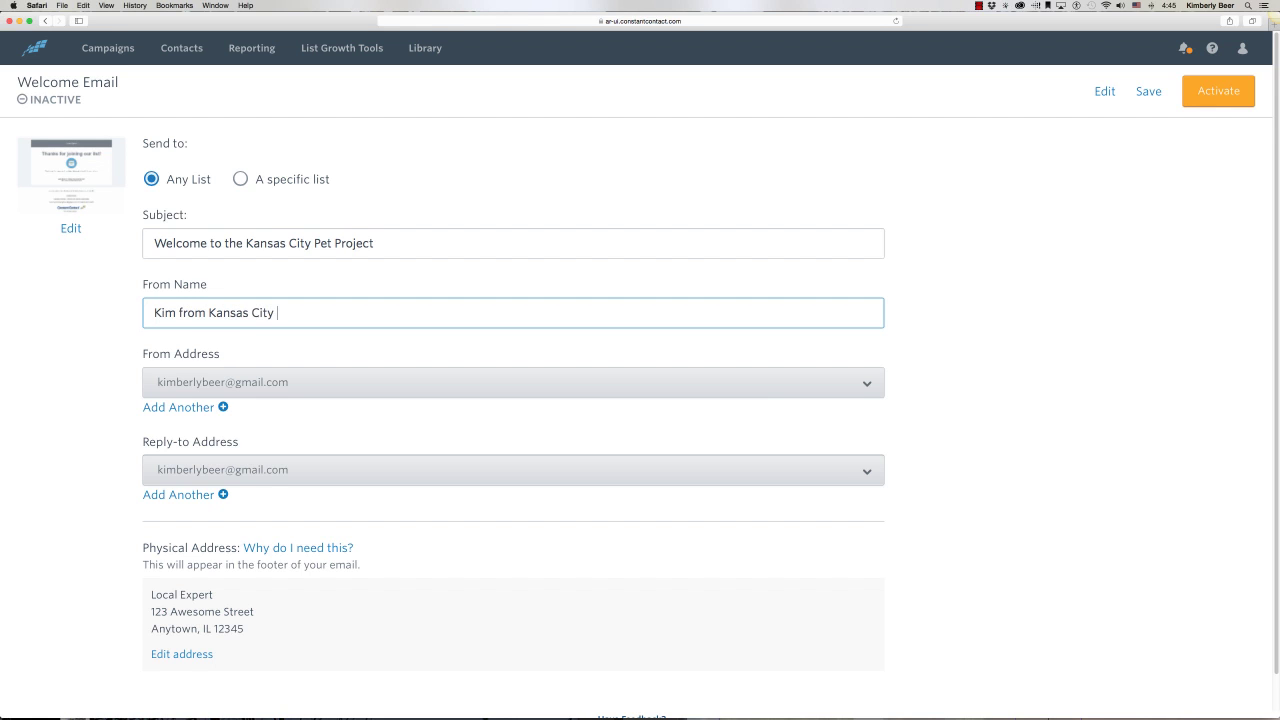
{"action": "type", "text": "Pet Project"}
{"action": "left_click", "coordinate": [694, 590]}
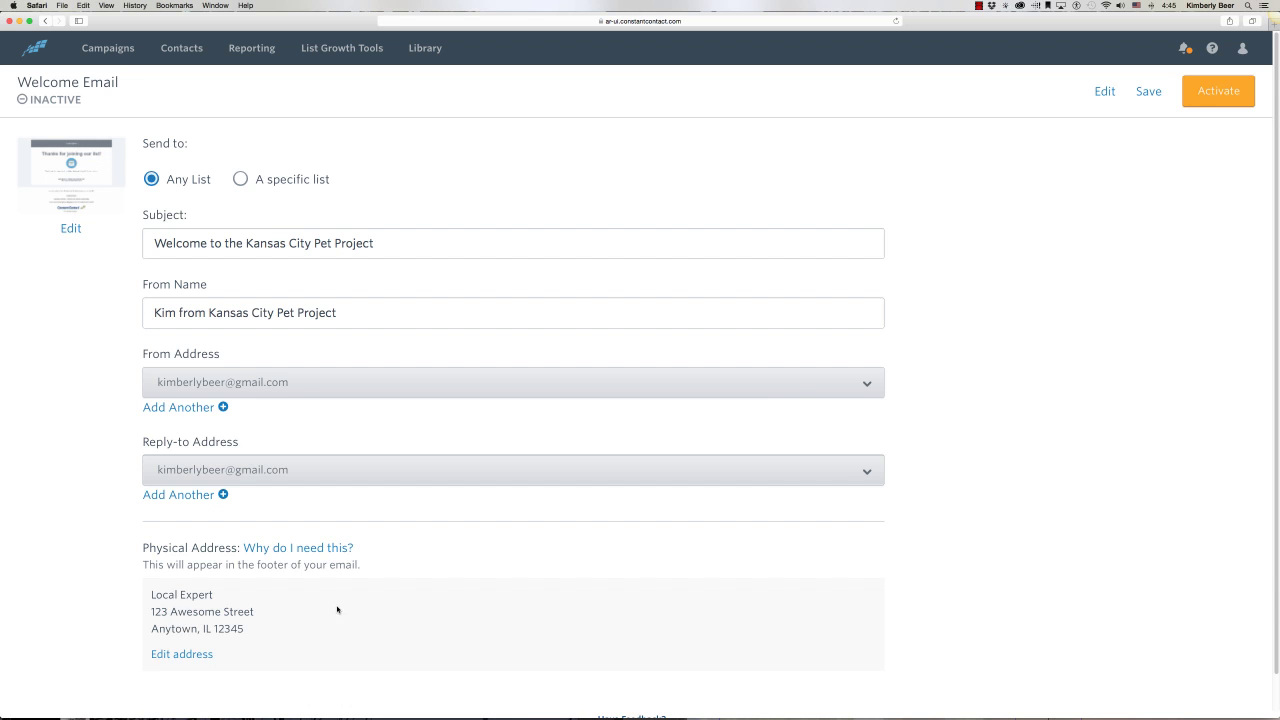
{"action": "left_click", "coordinate": [1235, 96]}
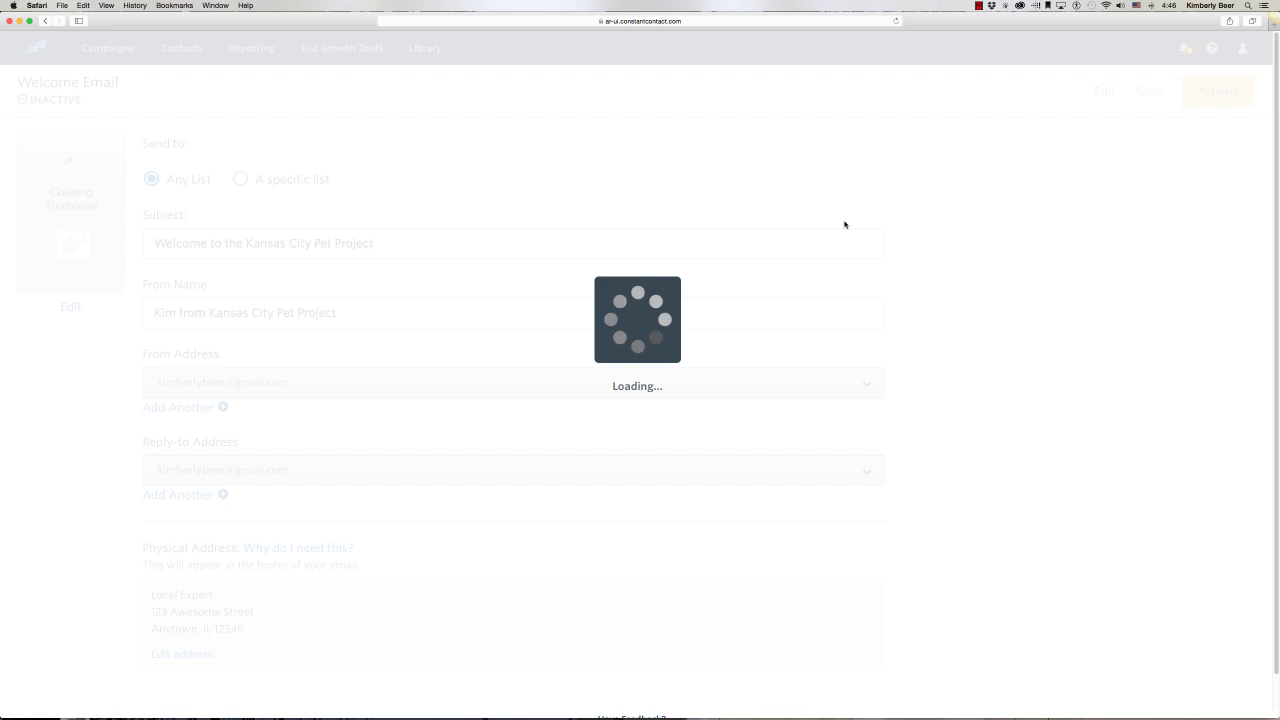